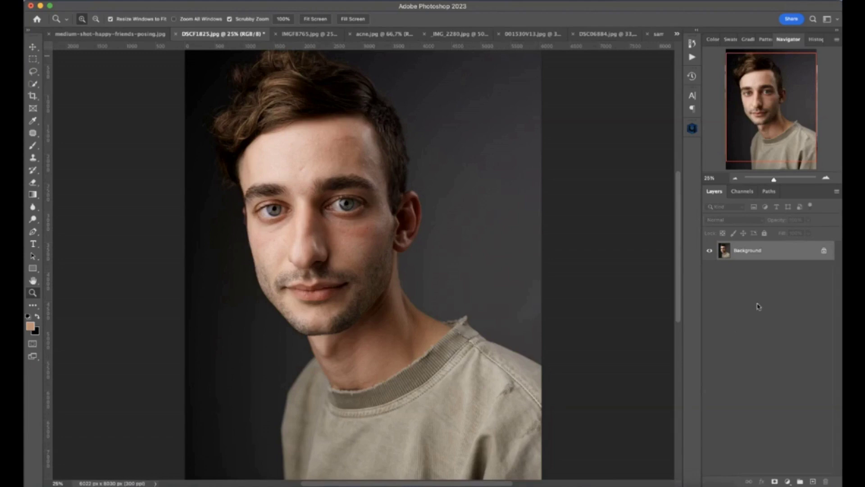
Duplicate the Background layer and launch Filter > Retouch4me > Retouch4me Heal
left_click_drag(786, 256, 813, 482)
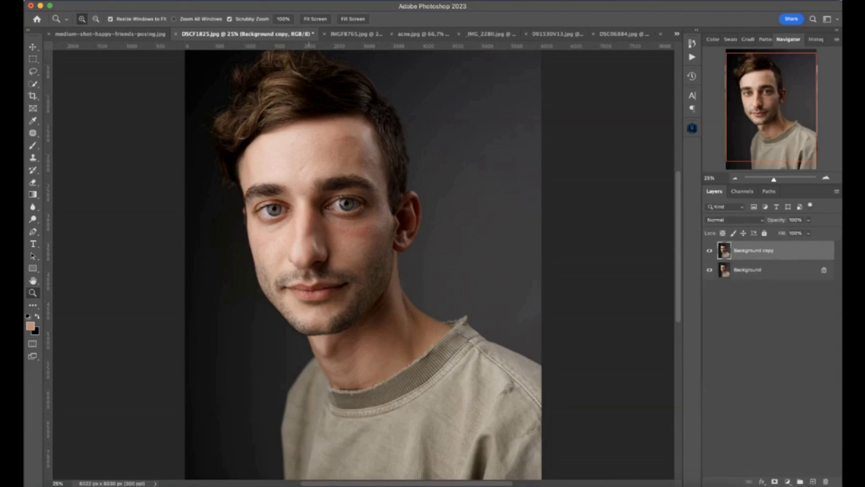
left_click(252, 1)
mouse_move(332, 209)
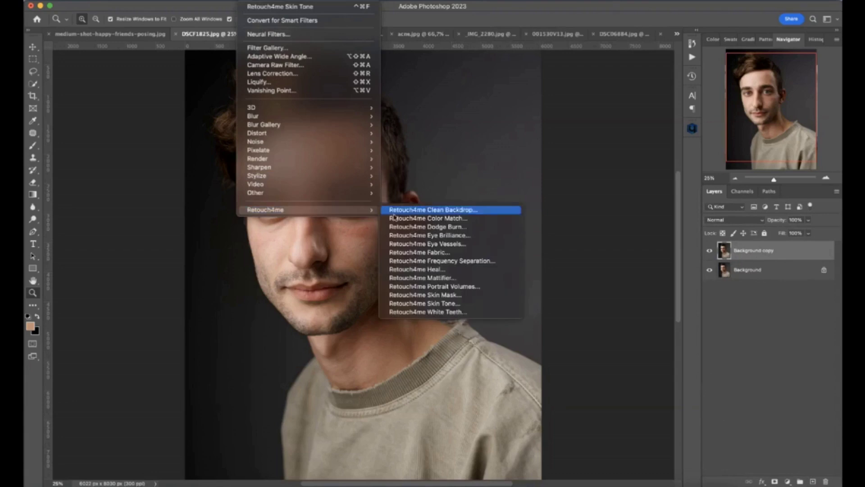
left_click(448, 274)
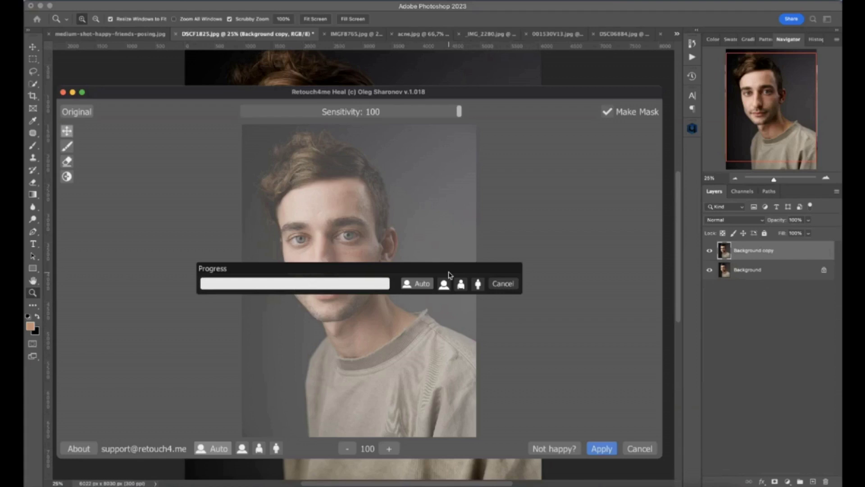
Compare the healed forehead, nose, mouth and eyes against the Original in the Heal preview
scroll(335, 285, "up", 3)
scroll(336, 285, "up", 4)
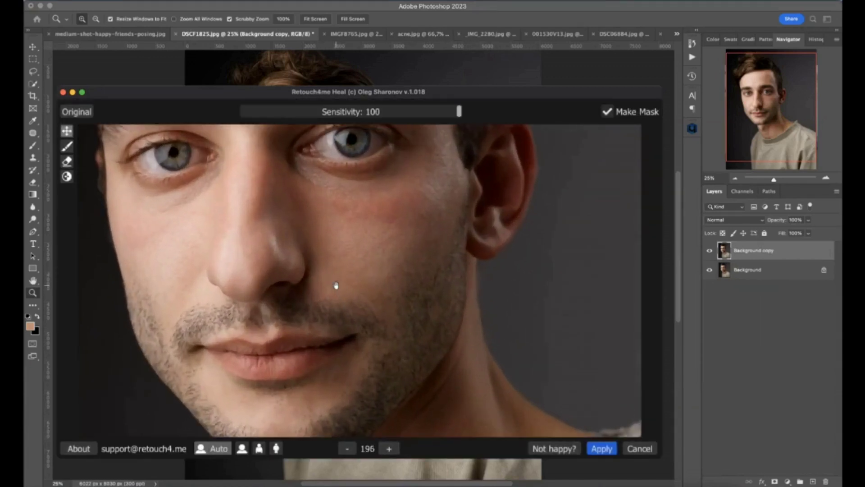
left_click_drag(254, 211, 310, 316)
left_click_drag(297, 199, 319, 275)
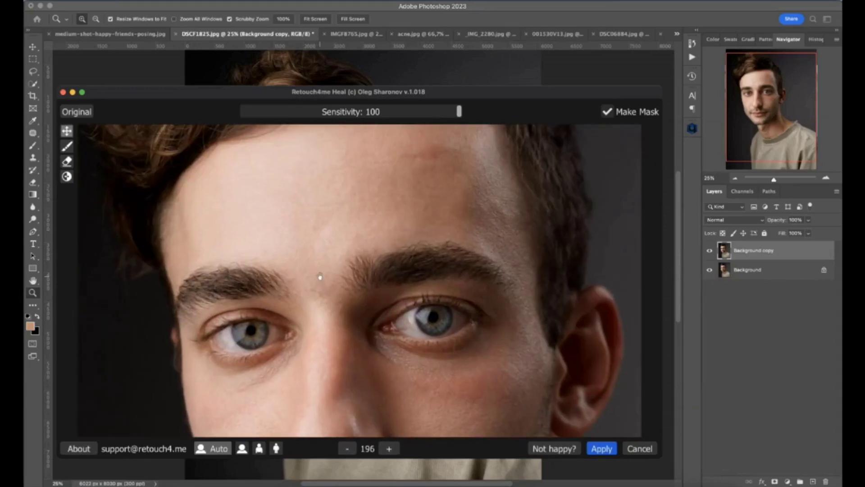
left_click(83, 113)
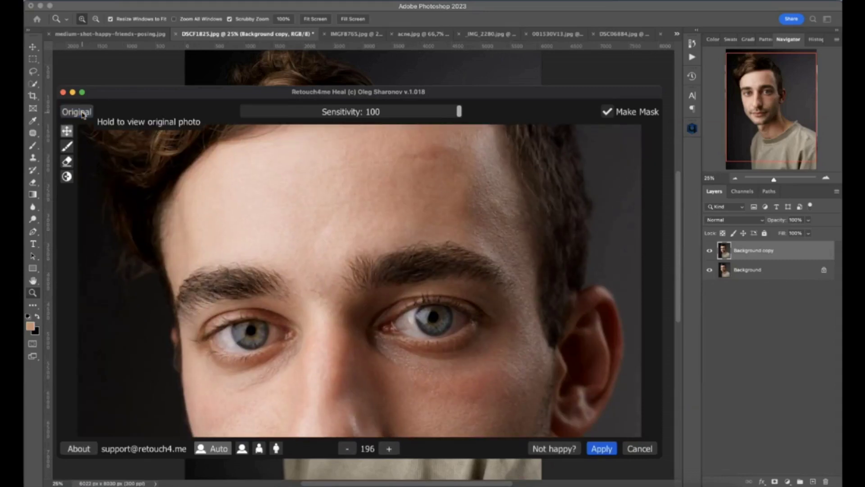
left_click(83, 113)
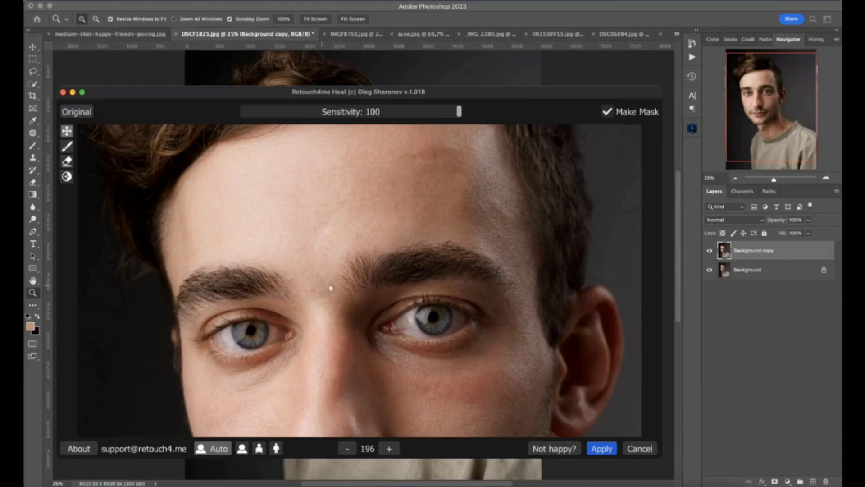
left_click_drag(331, 286, 303, 155)
left_click_drag(304, 327, 306, 219)
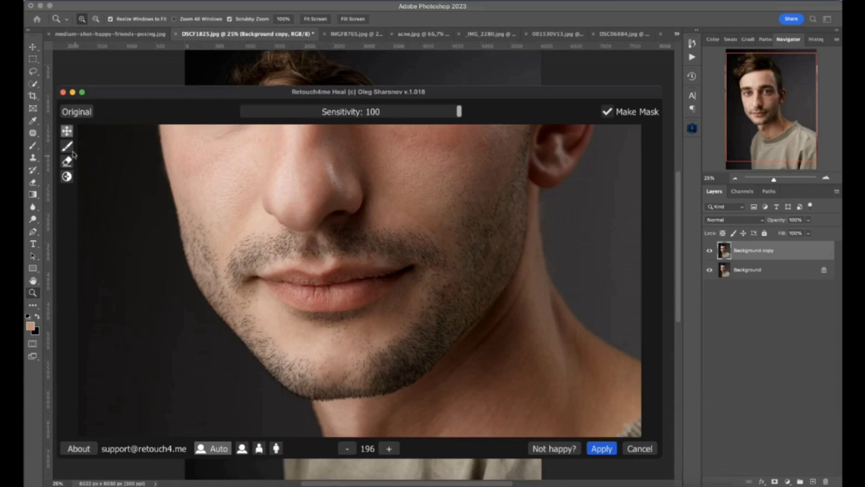
left_click_drag(247, 219, 246, 302)
left_click(83, 116)
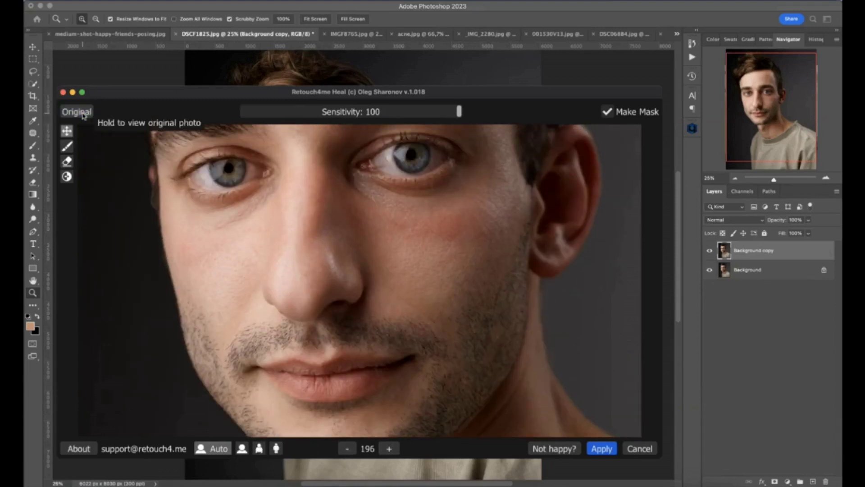
left_click(84, 116)
left_click(83, 115)
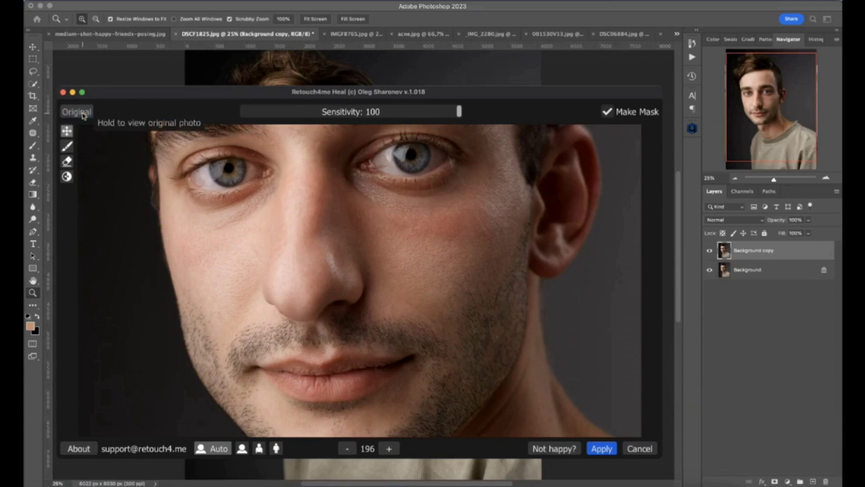
Check the healed cheek and lower face against the original, then apply Heal at Sensitivity 100
scroll(452, 245, "up", 8)
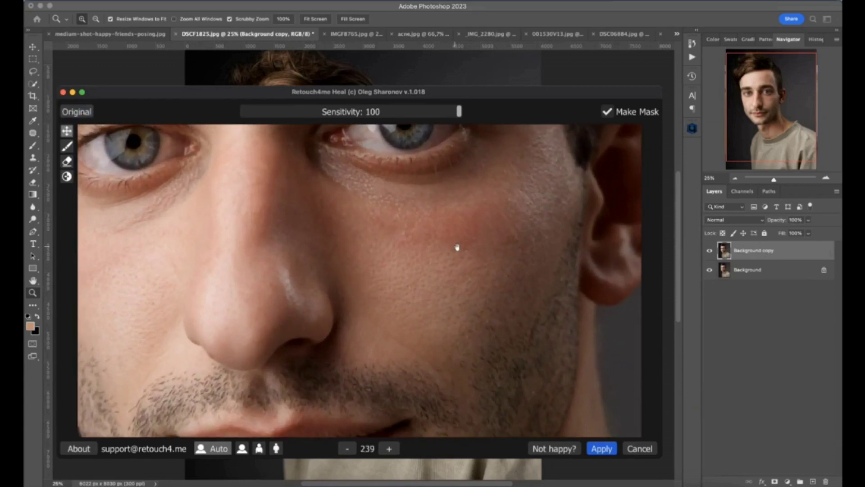
left_click_drag(477, 236, 373, 228)
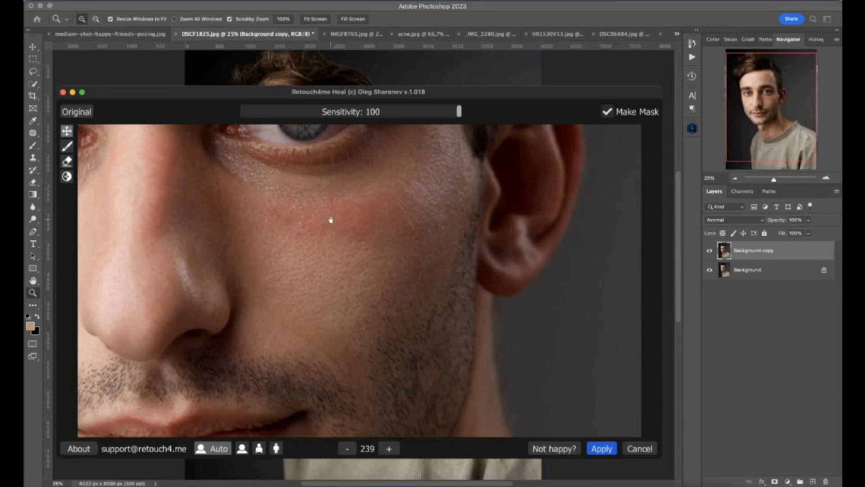
left_click(84, 116)
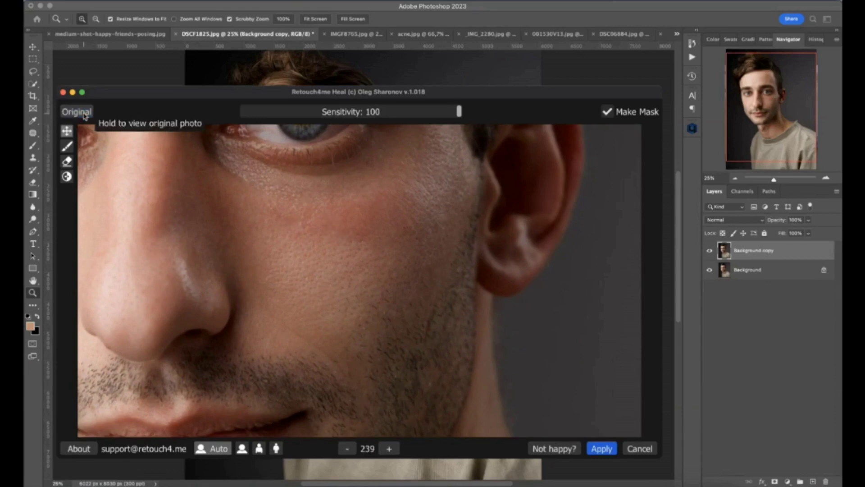
left_click(84, 116)
scroll(257, 286, "up", 10)
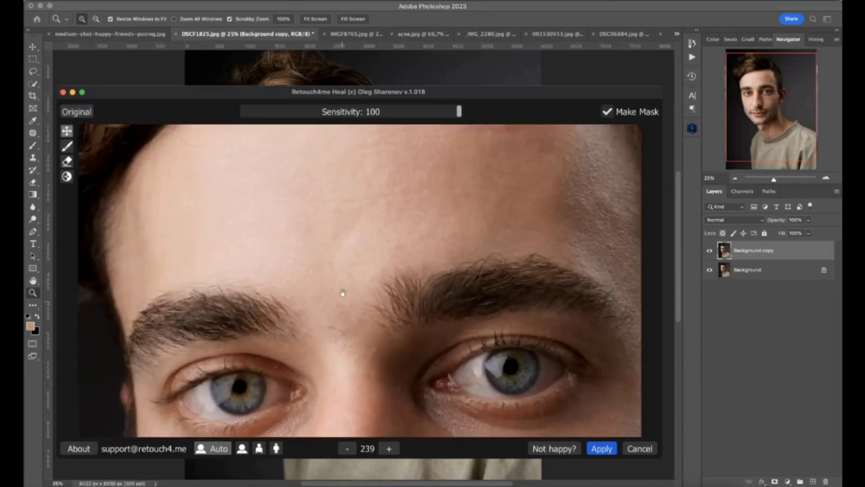
scroll(343, 294, "up", 3)
left_click(73, 112)
scroll(424, 191, "down", 3)
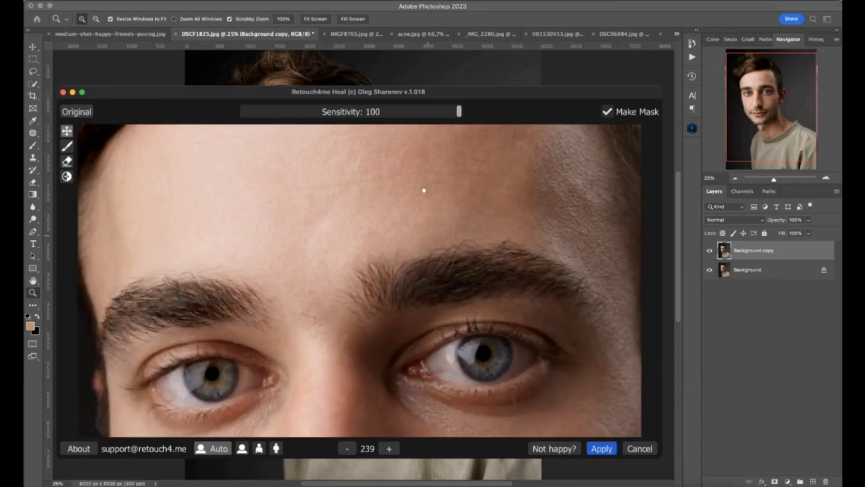
left_click_drag(338, 333, 346, 225)
left_click(603, 449)
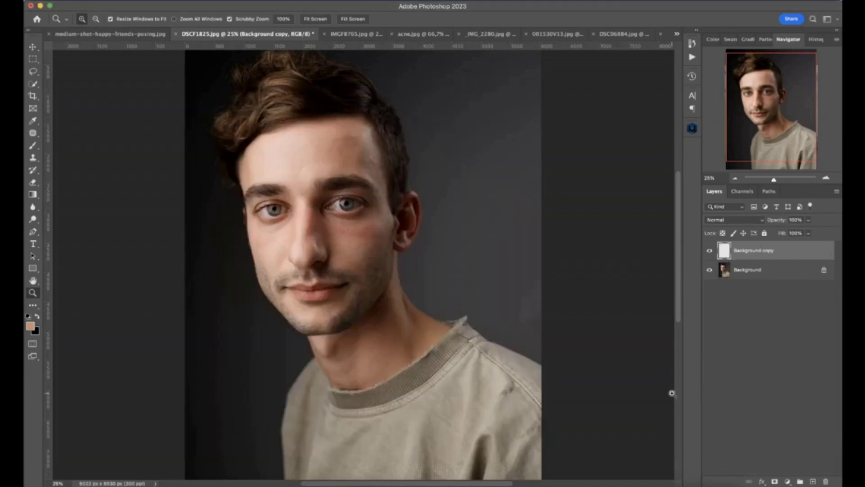
Toggle Background and heal layer visibility to inspect the isolated heal patches and before/after
left_click(710, 270)
left_click(333, 220)
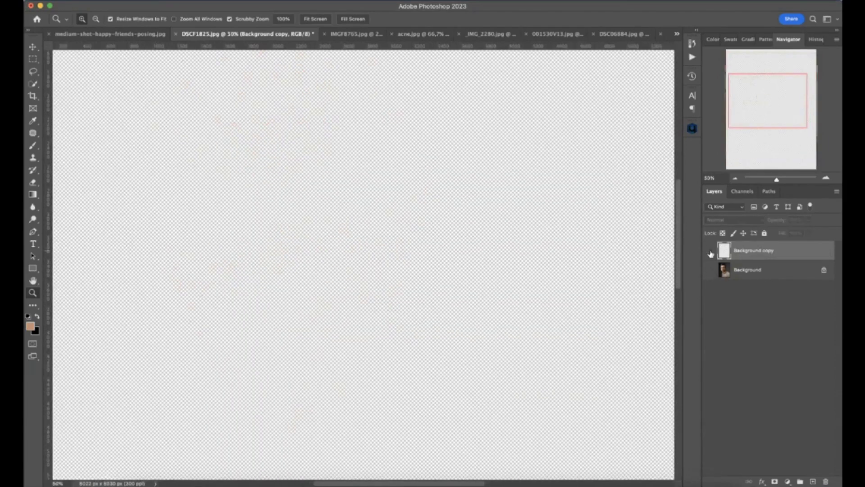
left_click(710, 269)
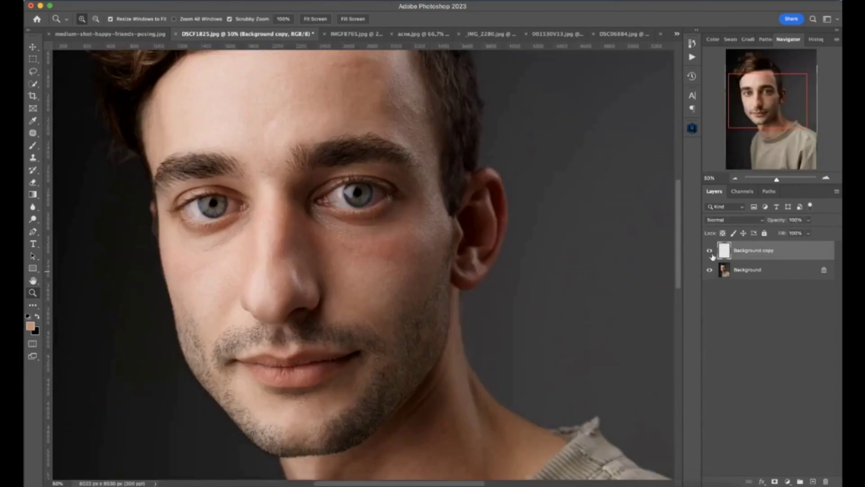
left_click(710, 251)
left_click(710, 251)
Zoom out and centre the whole portrait, then begin stamping visible layers
left_click(498, 254, "alt")
left_click_drag(498, 246, 467, 245)
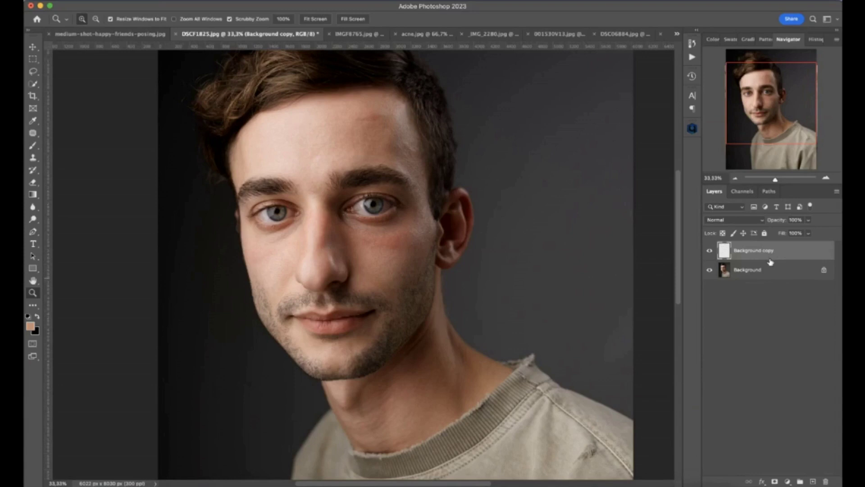
key("alt")
Stamp visible layers into Layer 1, preview the Dodge Burn mask, and apply it as Soft Light layer
key("super+alt+shift+e")
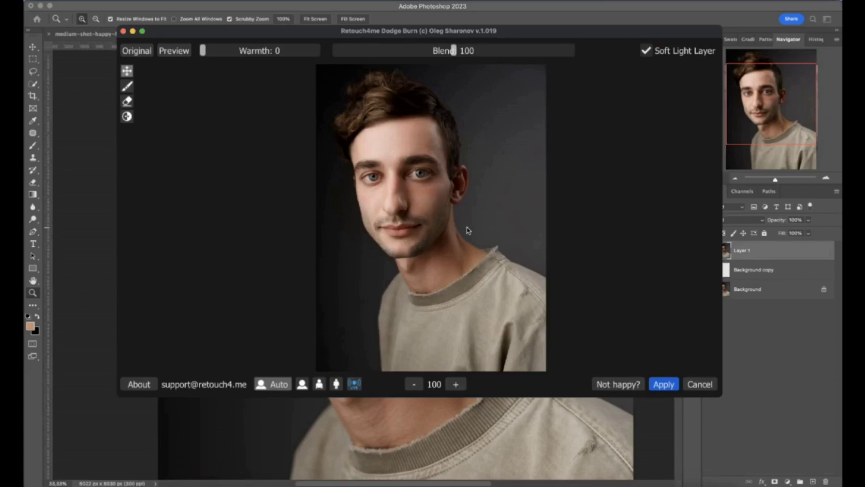
scroll(417, 212, "up", 5)
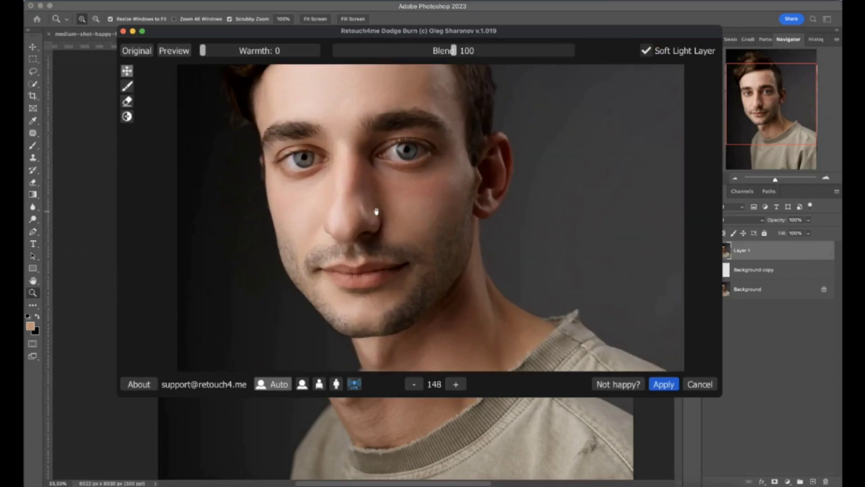
left_click(175, 53)
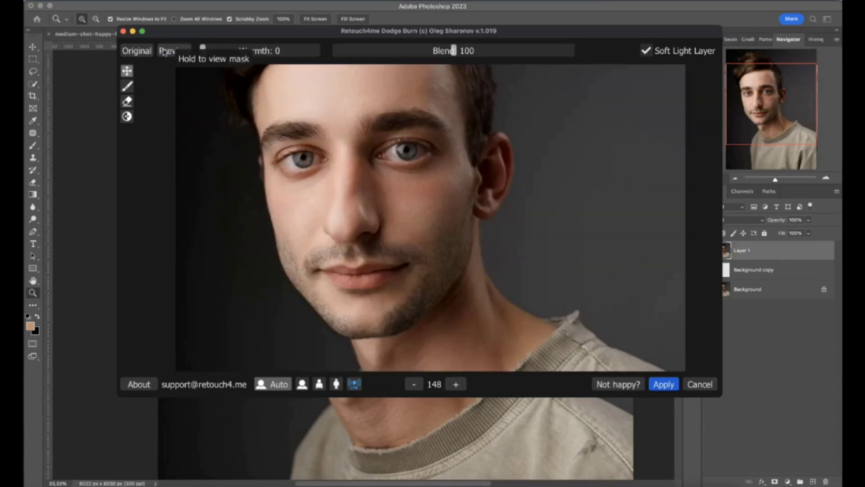
left_click(170, 53)
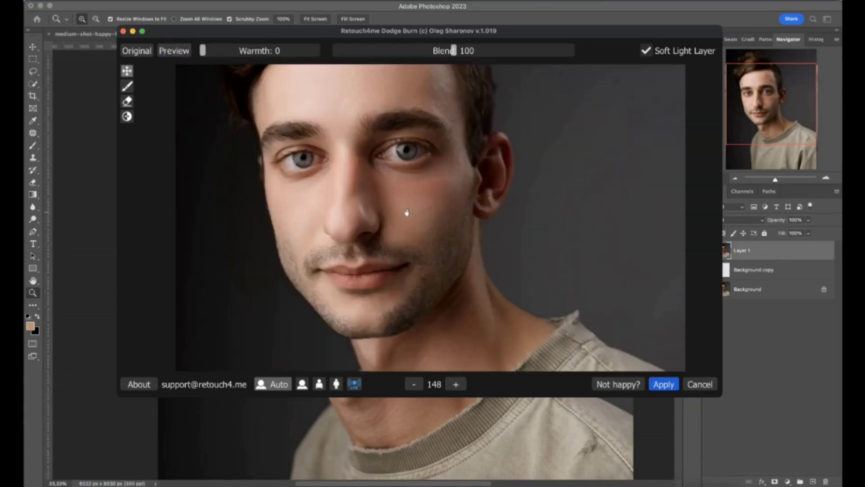
scroll(406, 212, "up", 2)
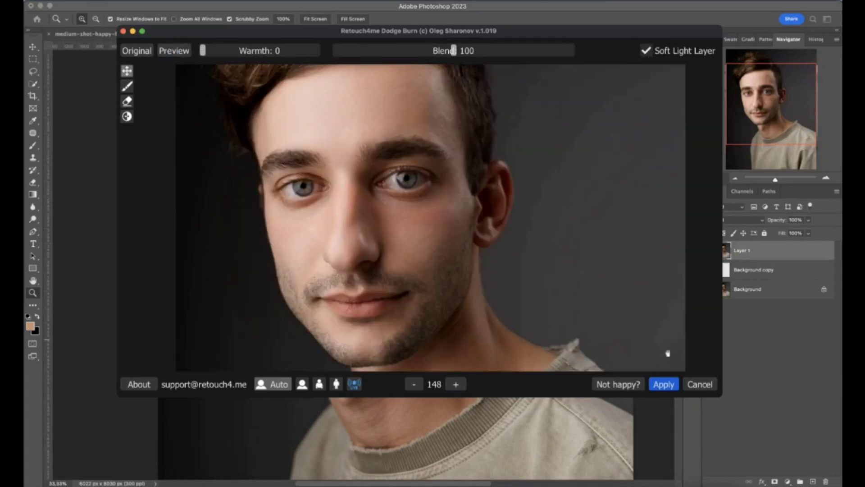
left_click(666, 387)
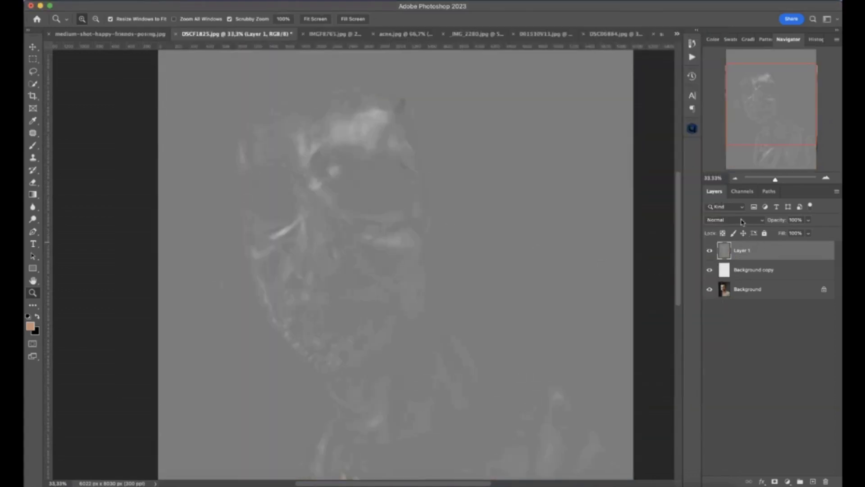
Set Layer 1 to Soft Light and toggle it to compare the dodge-burn effect
left_click(743, 220)
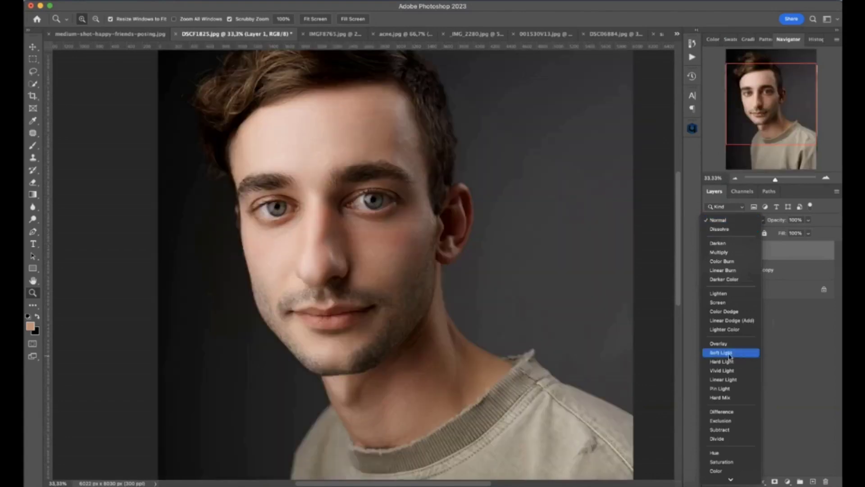
left_click(729, 354)
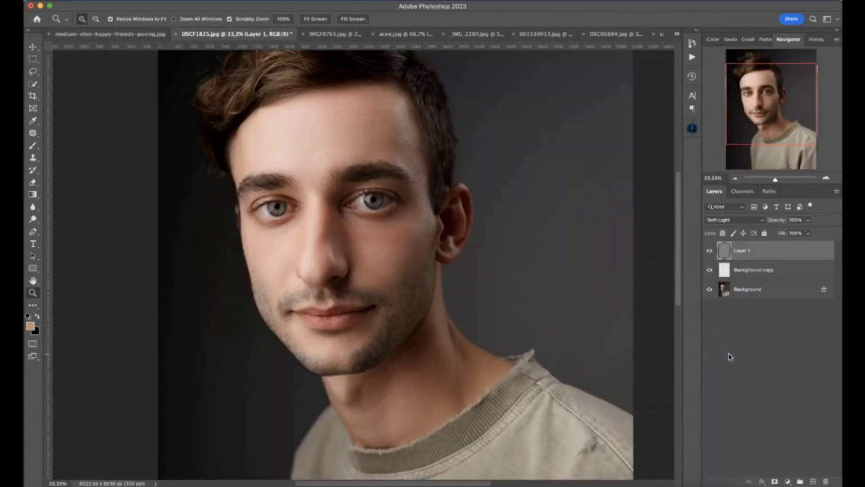
left_click(710, 252)
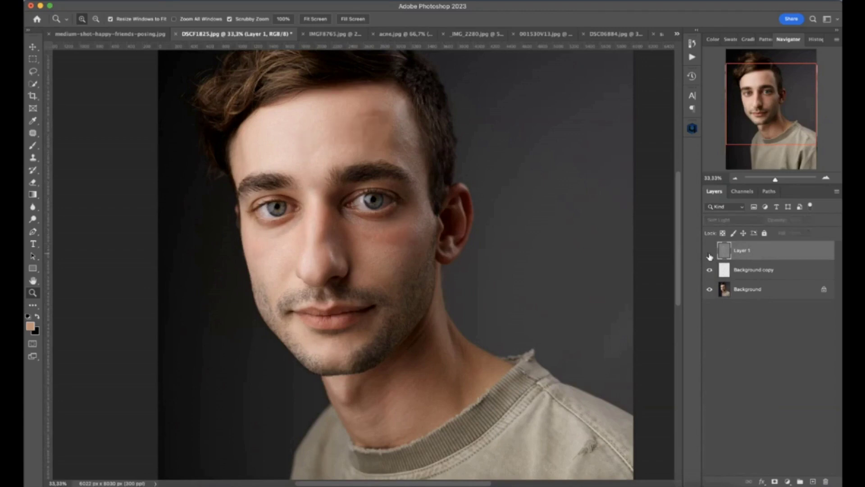
left_click(710, 250)
scroll(324, 177, "up", 1)
scroll(325, 177, "up", 2)
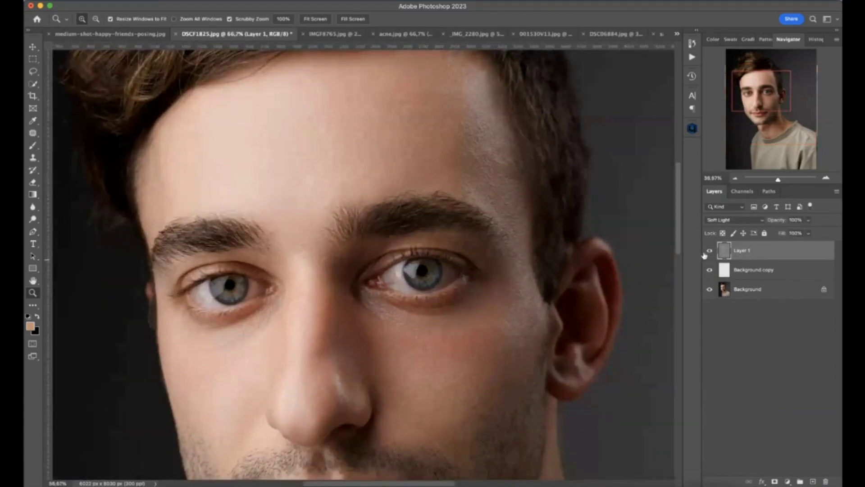
left_click(709, 251)
left_click(710, 251)
left_click(710, 251)
left_click(710, 253)
Zoom in on the forehead and compare original versus retouched skin via Layer 1 and Background visibility
left_click(710, 253)
left_click(710, 252)
left_click(710, 252)
left_click(710, 253)
left_click(401, 108)
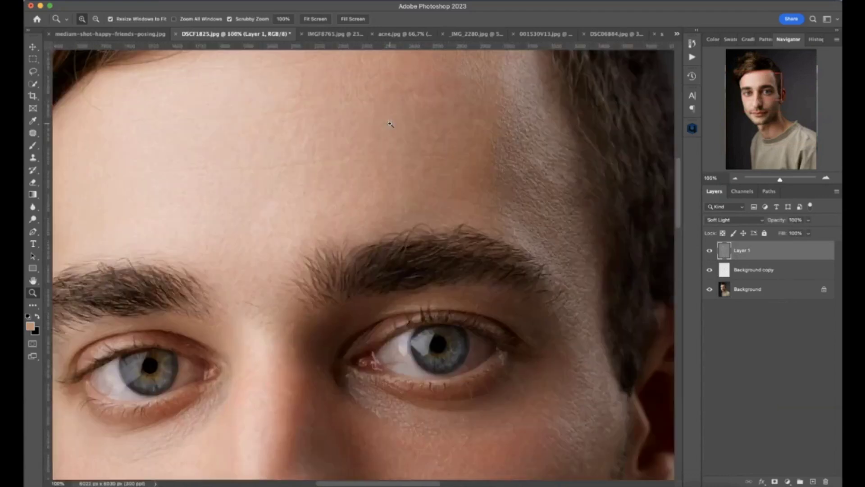
left_click(401, 108)
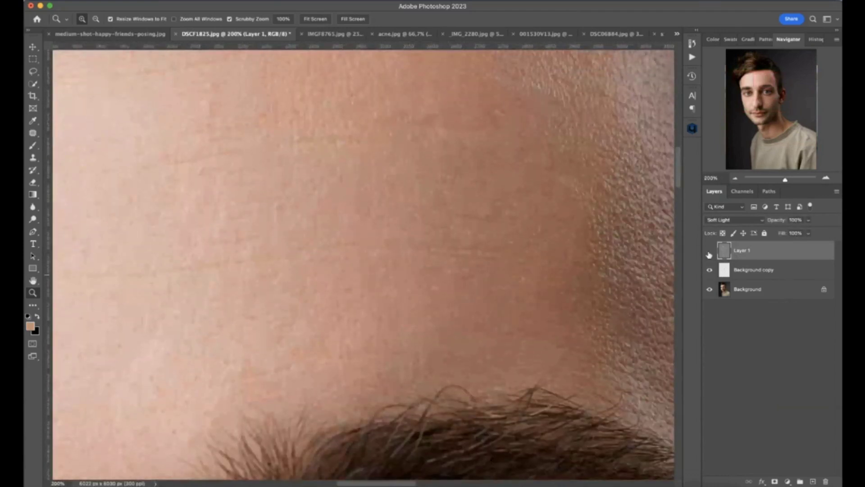
left_click(710, 252)
left_click(710, 252)
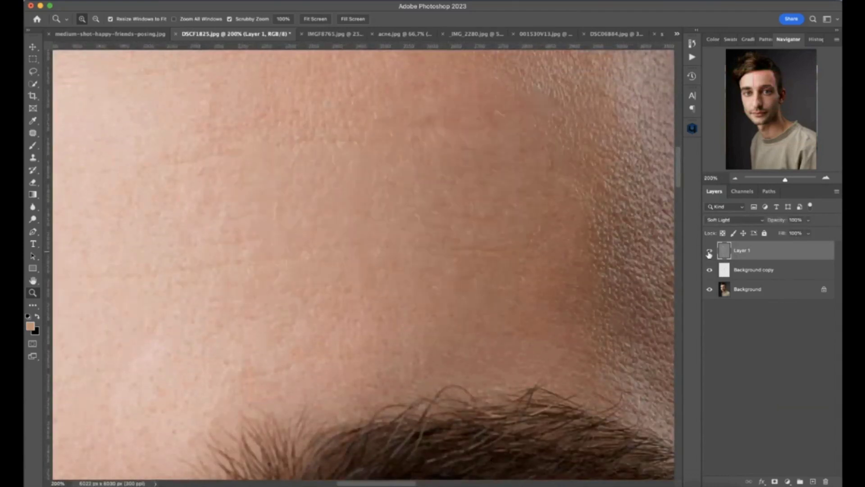
left_click(709, 292, "alt")
left_click(710, 292, "alt")
left_click(709, 291, "alt")
left_click(710, 291, "alt")
left_click(710, 290, "alt")
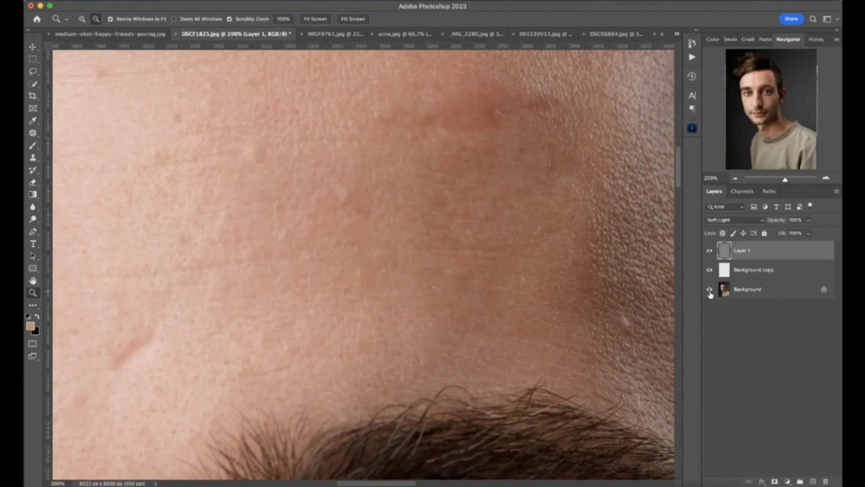
Zoom back out from the forehead close-up to view the whole face
left_click(461, 291, "alt")
left_click(460, 291, "alt")
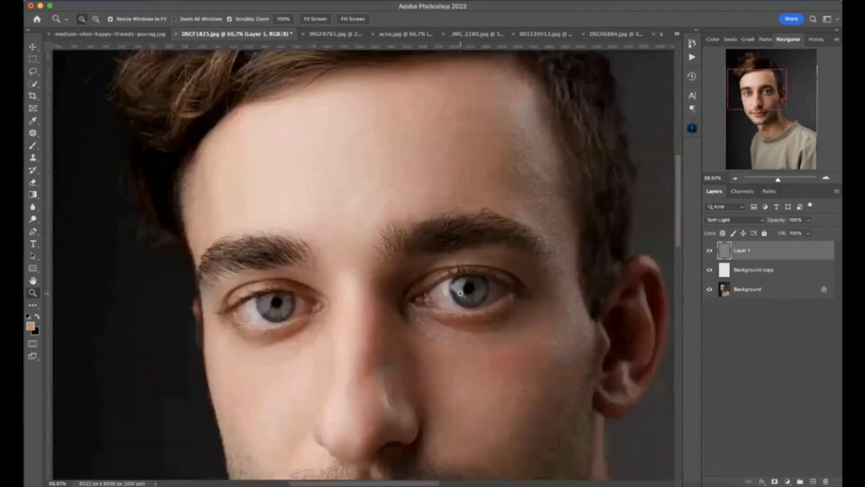
scroll(460, 296, "down", 5)
scroll(461, 297, "down", 1)
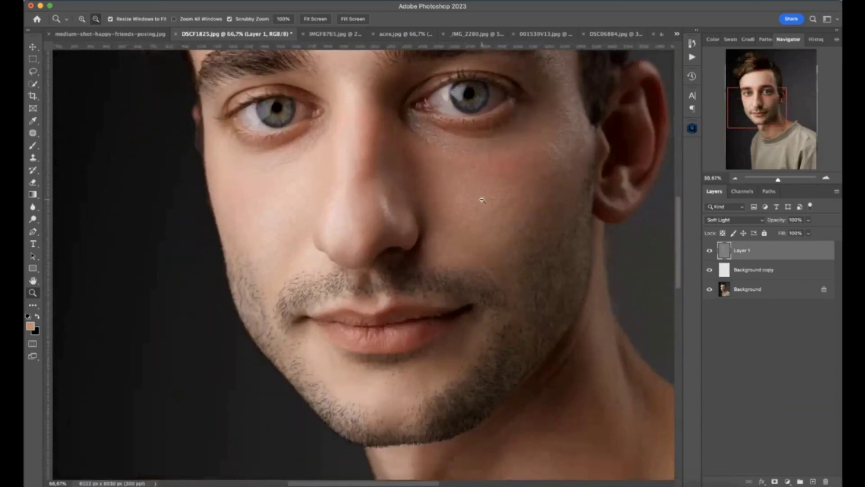
left_click(485, 232, "alt")
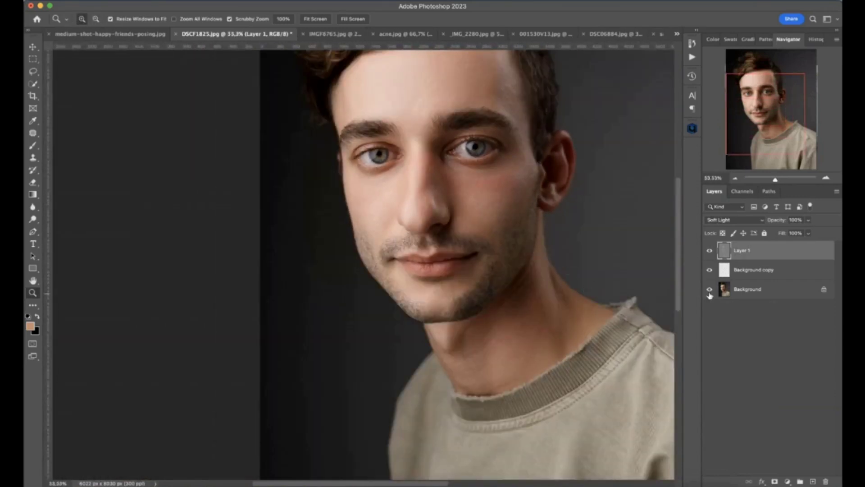
Stamp visible layers into a new Layer 2 and run Filter > Retouch4me > Retouch4me Portrait Volumes
key("super+alt+shift+e")
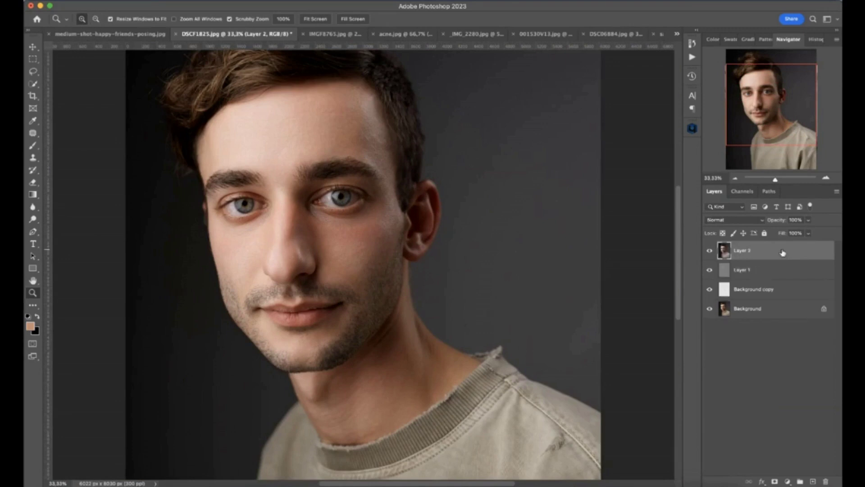
left_click(245, 1)
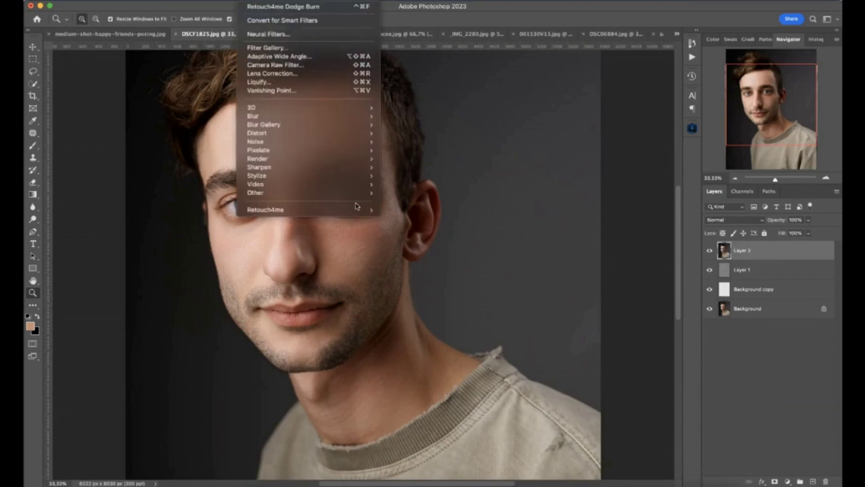
mouse_move(270, 209)
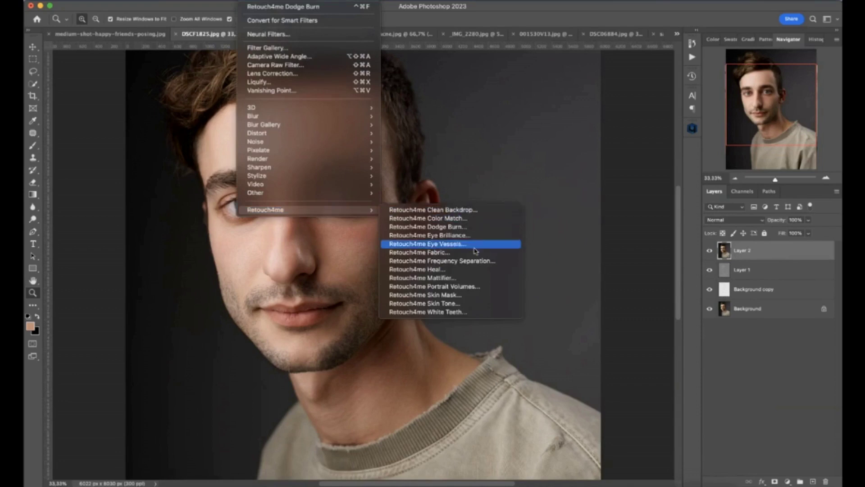
left_click(465, 287)
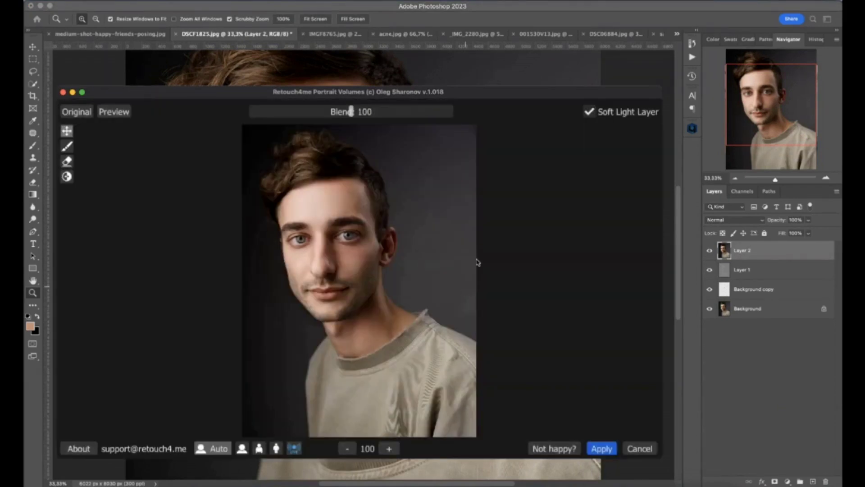
Preview the volume map, compare with Original, lower Blend to 91 and apply Portrait Volumes
left_click(152, 79)
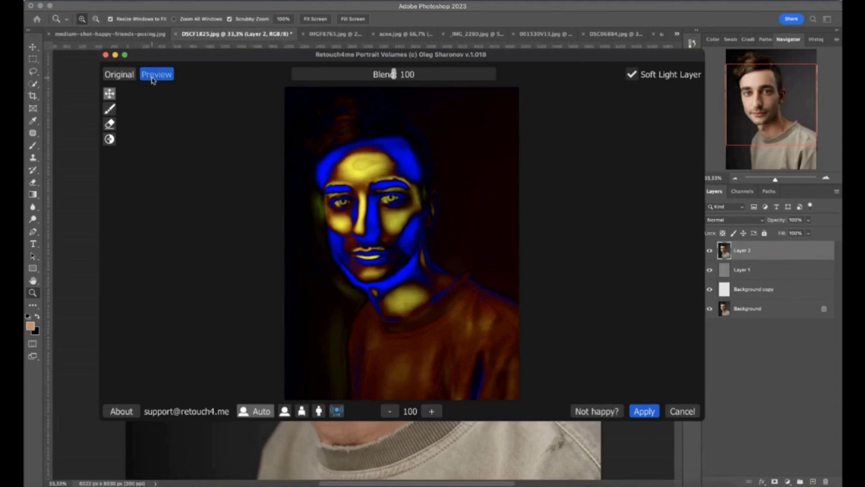
left_click(153, 74)
left_click(120, 77)
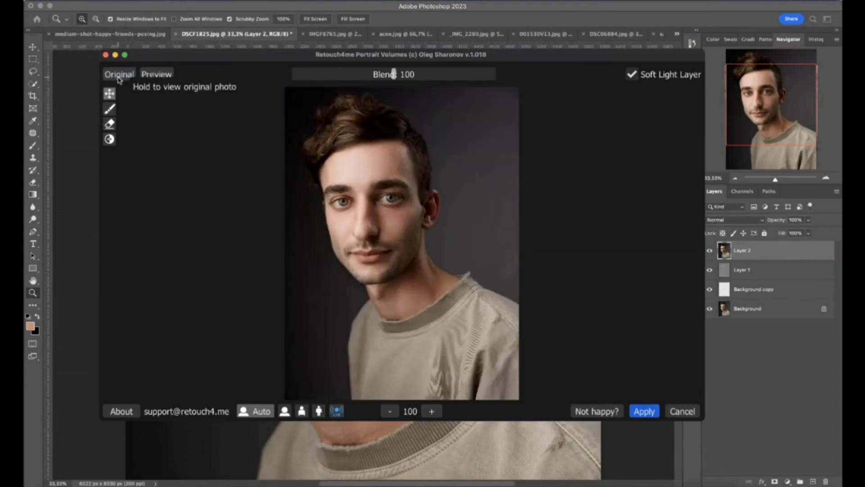
left_click(120, 79)
left_click(119, 79)
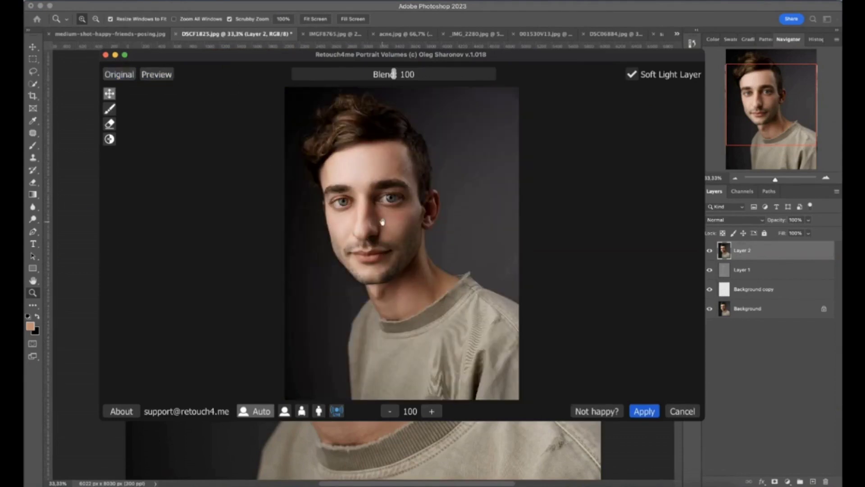
scroll(382, 221, "up", 1)
mouse_move(394, 75)
left_mouse_down()
mouse_move(292, 77)
mouse_move(407, 77)
mouse_move(384, 79)
left_mouse_up()
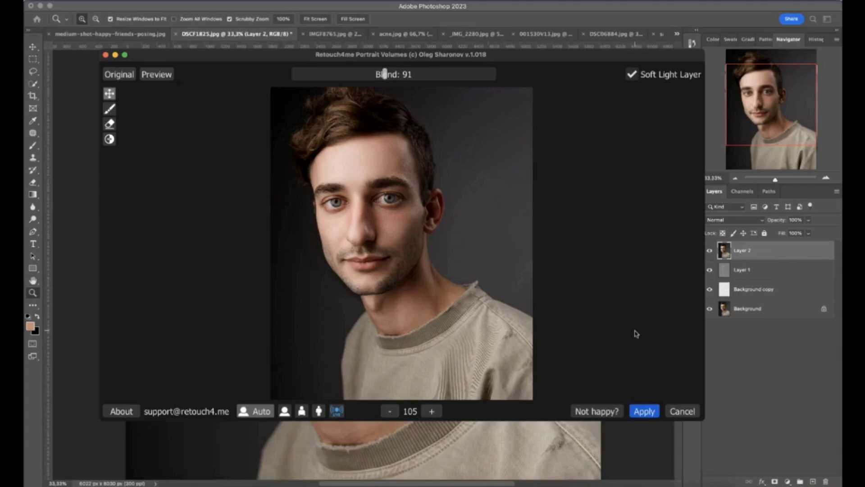
left_click(644, 411)
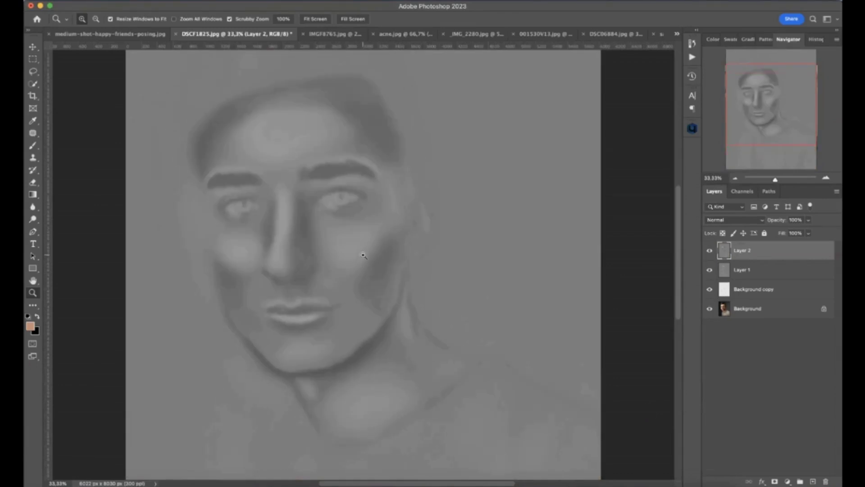
left_click(309, 200)
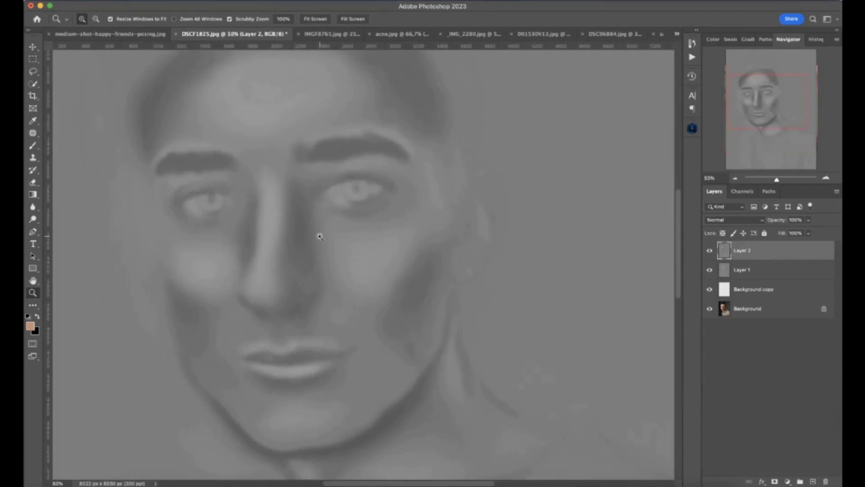
scroll(319, 236, "up", 2)
scroll(320, 236, "up", 2)
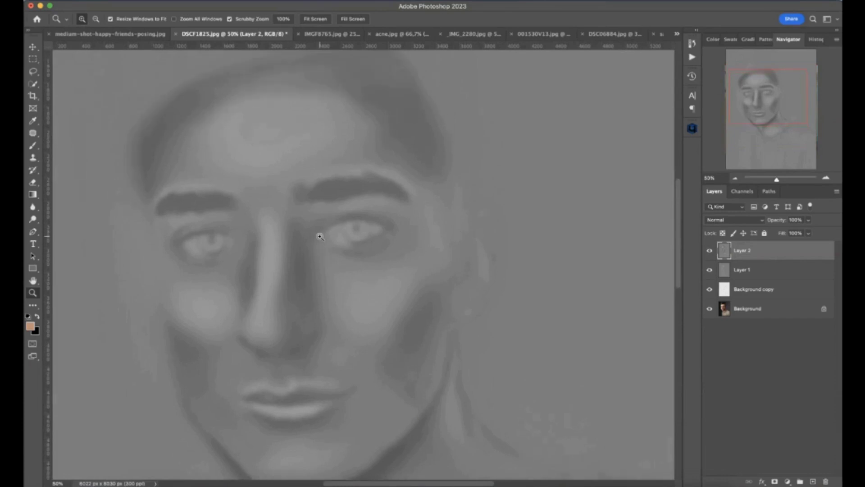
scroll(319, 236, "down", 6)
scroll(319, 239, "up", 2)
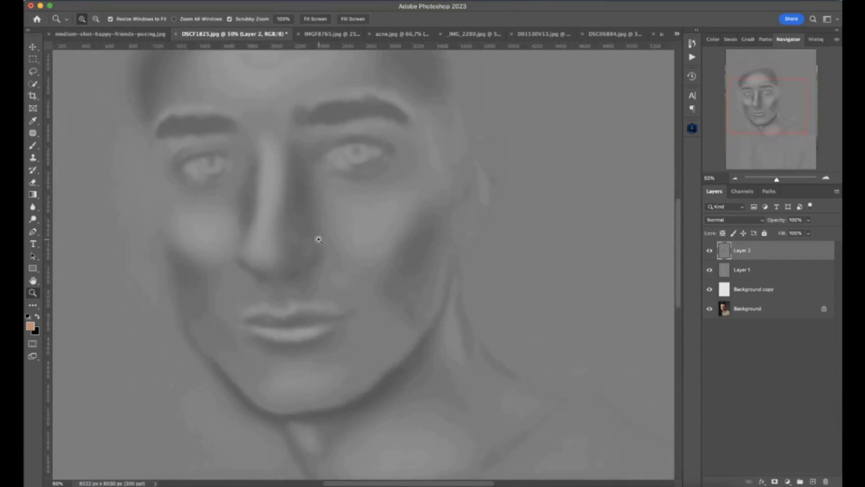
scroll(319, 240, "up", 1)
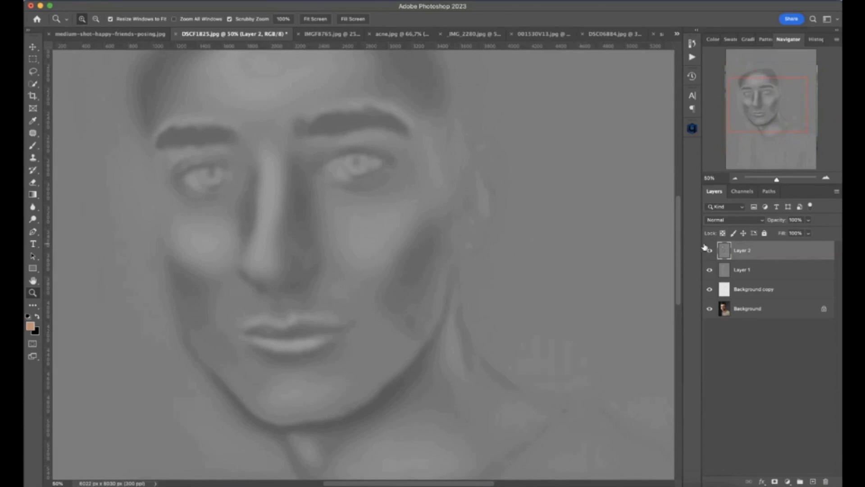
left_click(375, 224, "alt")
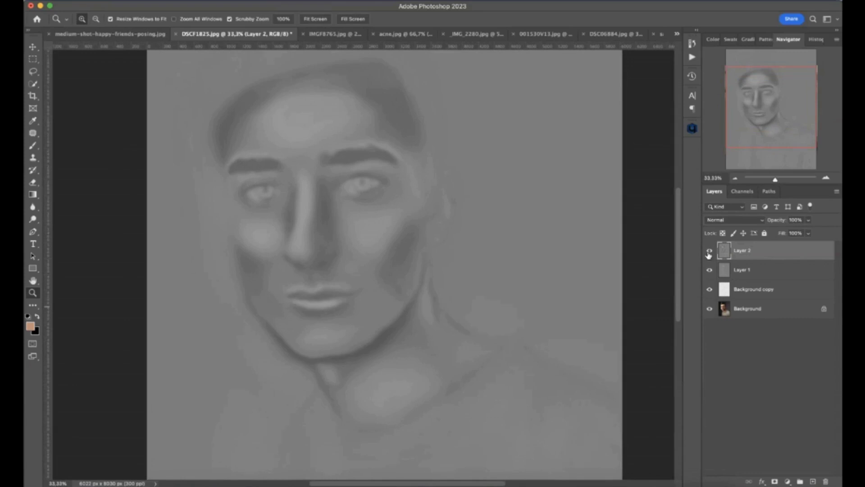
Set Layer 2's blend mode to Soft Light, then hide Layer 2
left_click(742, 221)
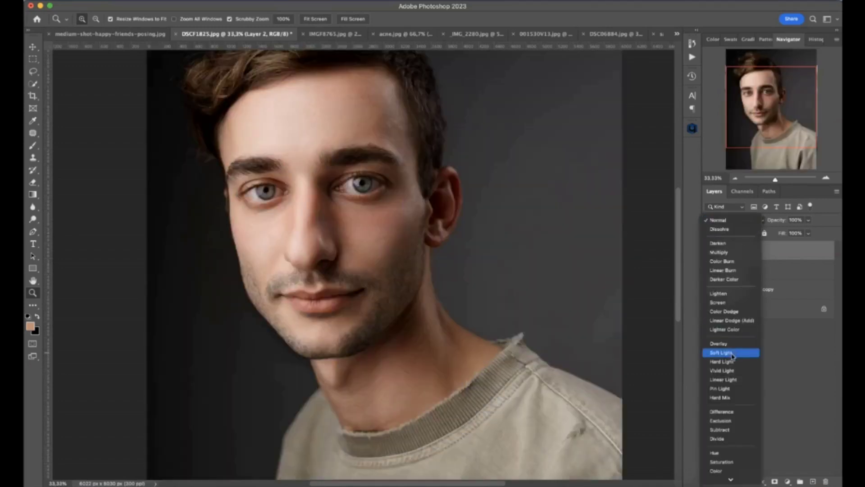
left_click(721, 353)
left_click(710, 251)
Inspect Layer 1's grey map in Normal, return it to Soft Light, and reselect the visible Layer 2
key("alt+bracketleft")
left_click(741, 220)
left_click(720, 90)
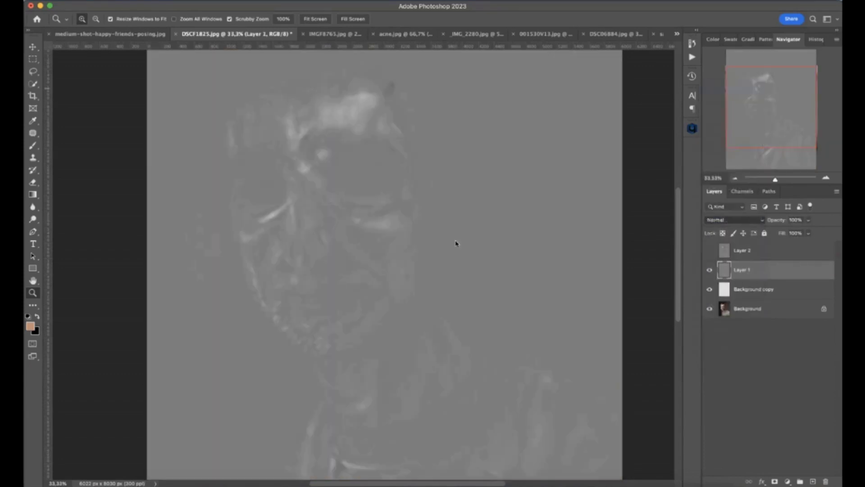
left_click(309, 252)
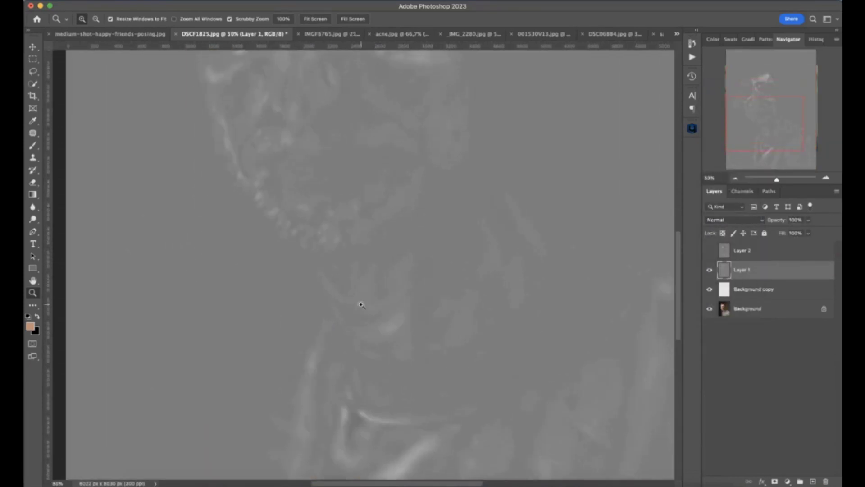
left_click(755, 222)
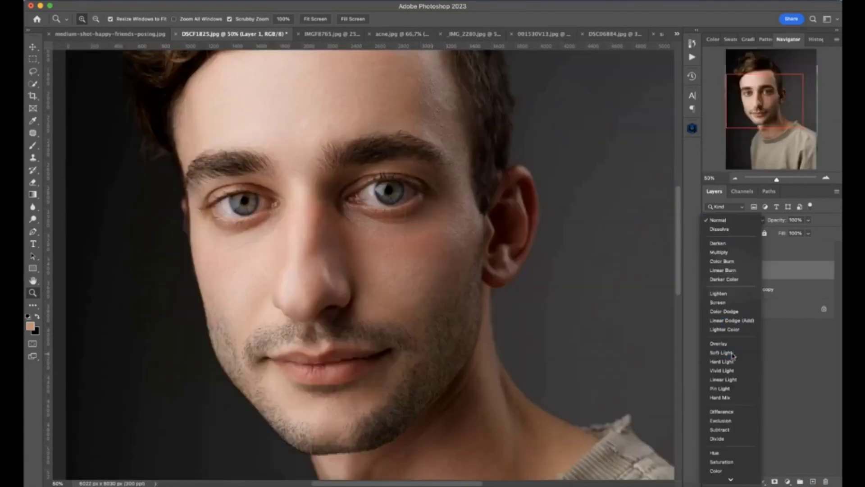
left_click(722, 353)
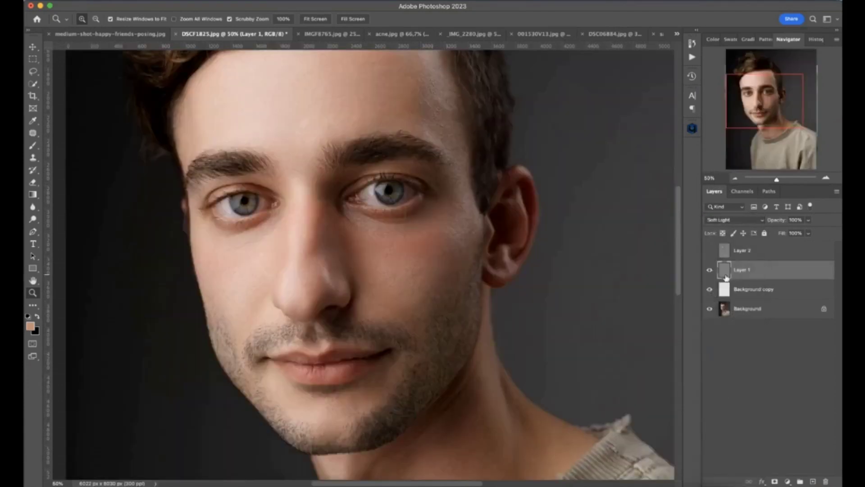
left_click(710, 250)
left_click(757, 251)
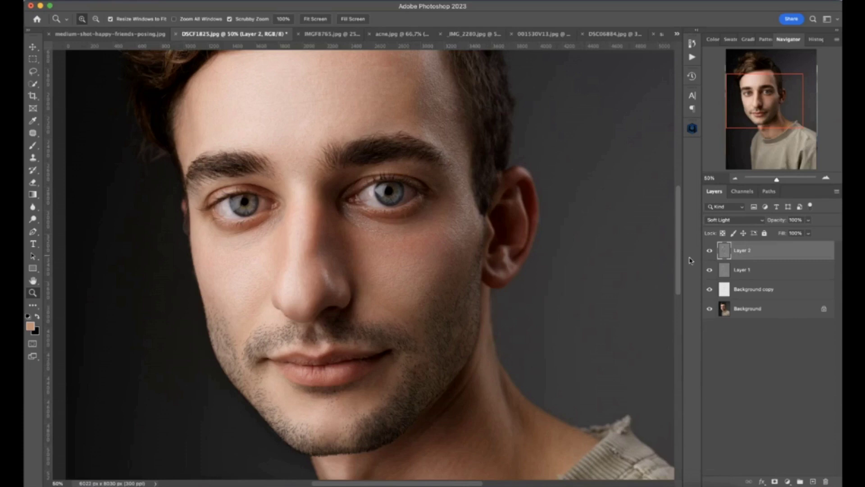
Stamp all visible layers into a new Layer 3 with Cmd+Opt+Shift+E
key("alt")
key("super+alt+shift+e")
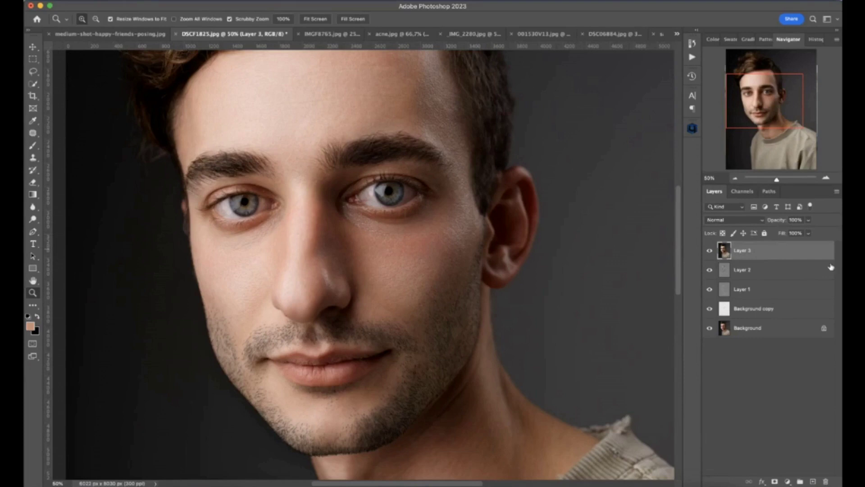
Run Filter > Retouch4me > Retouch4me Skin Tone on Layer 3
left_click(253, 1)
mouse_move(293, 210)
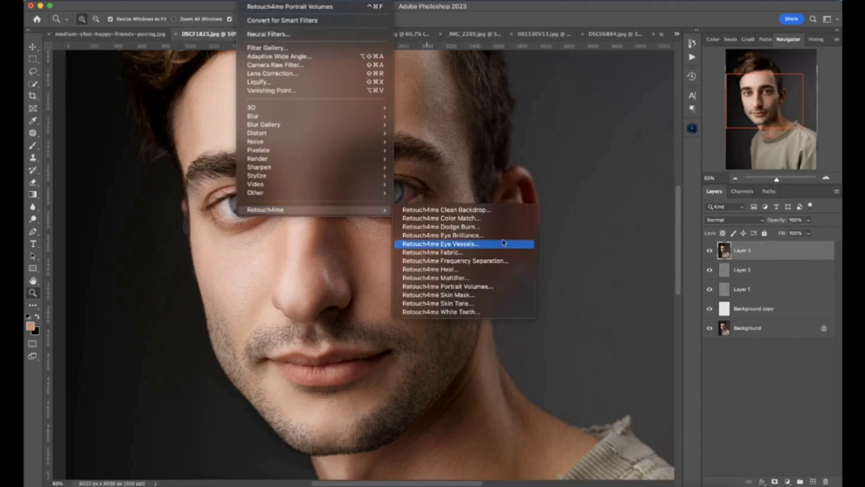
left_click(466, 305)
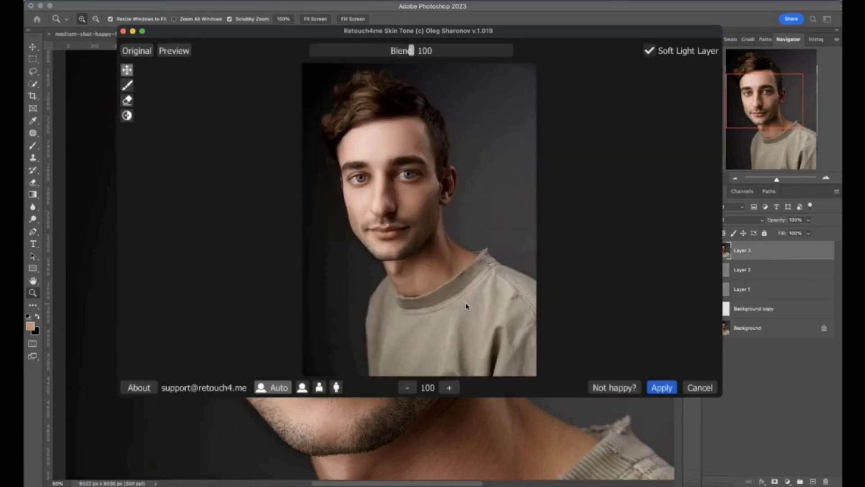
Zoom and pan the Skin Tone preview onto the eye, then view only the original Background for comparison
scroll(450, 228, "up", 5)
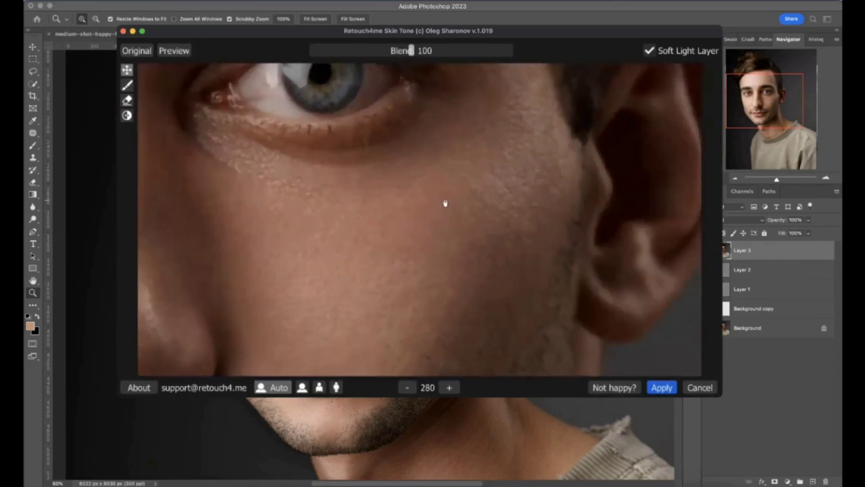
scroll(423, 256, "down", 3)
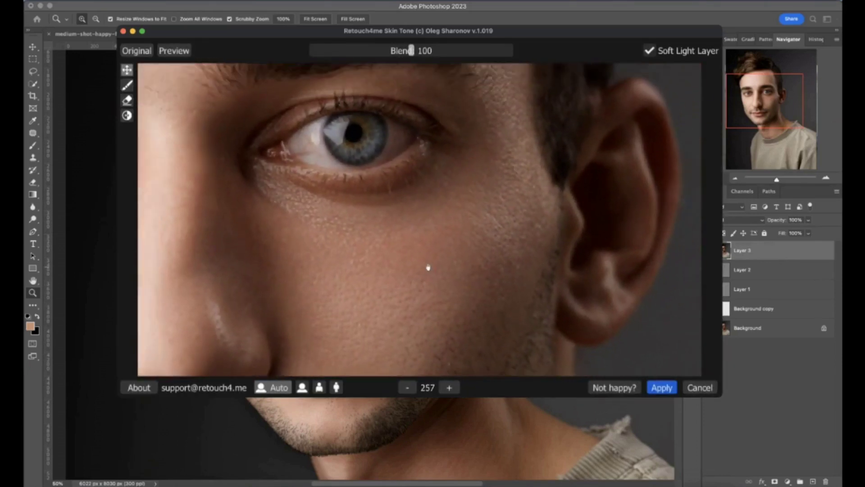
left_click_drag(429, 283, 408, 260)
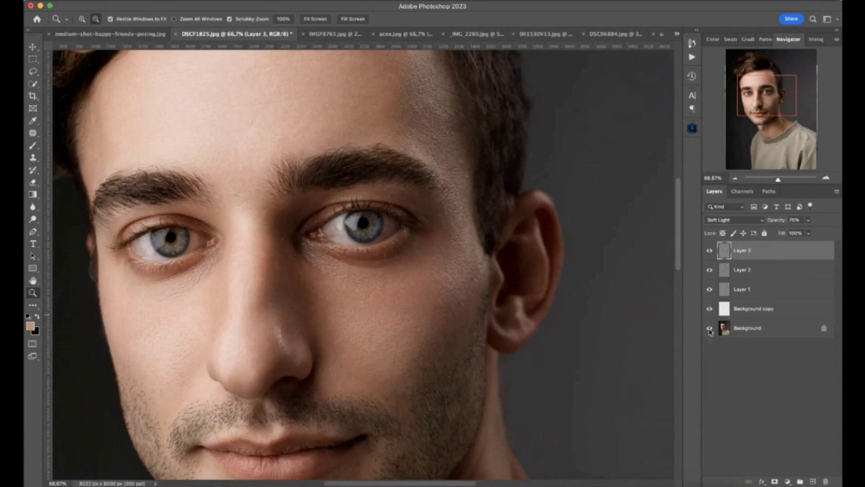
left_click(710, 328, "alt")
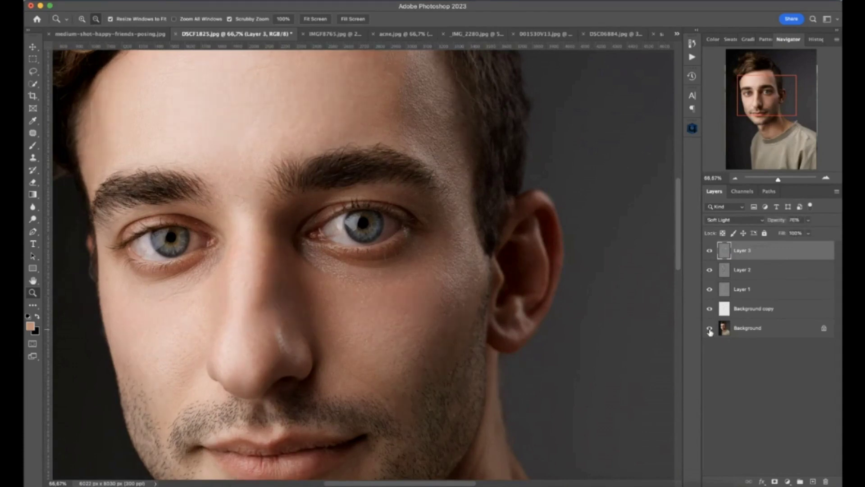